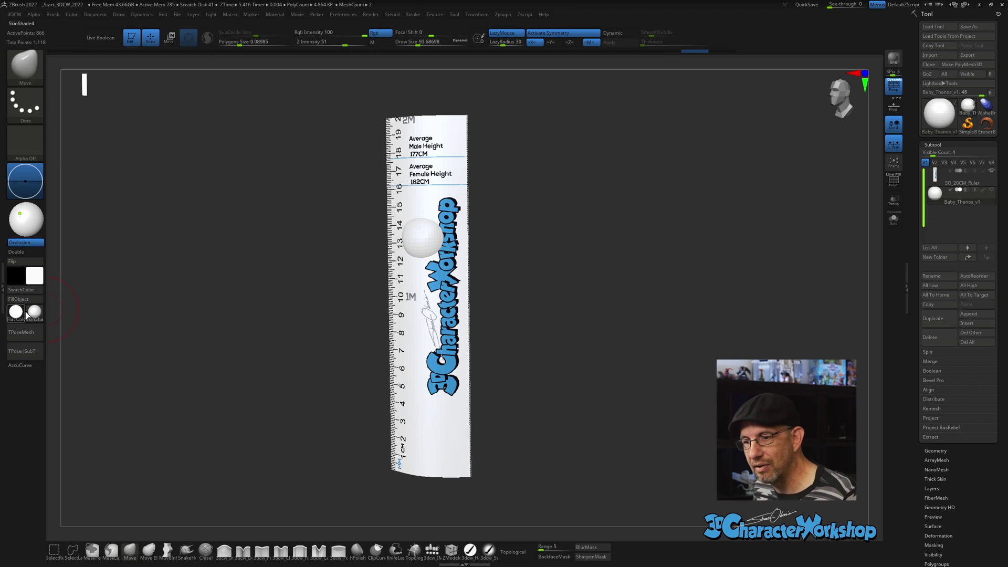
Step: Check the material list, then move the Light Placement light to the upper left
mouse_move(19, 311)
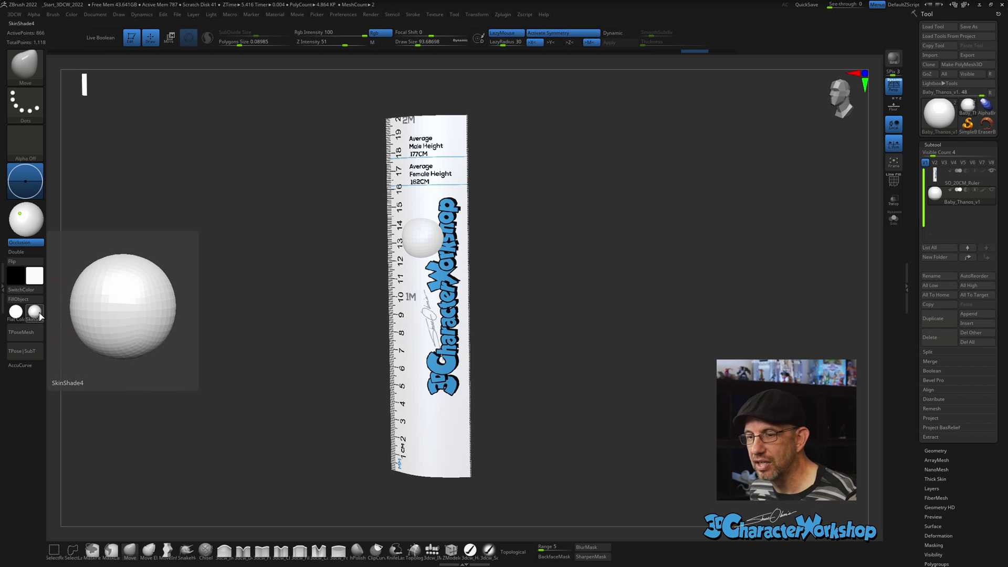
left_click(37, 315)
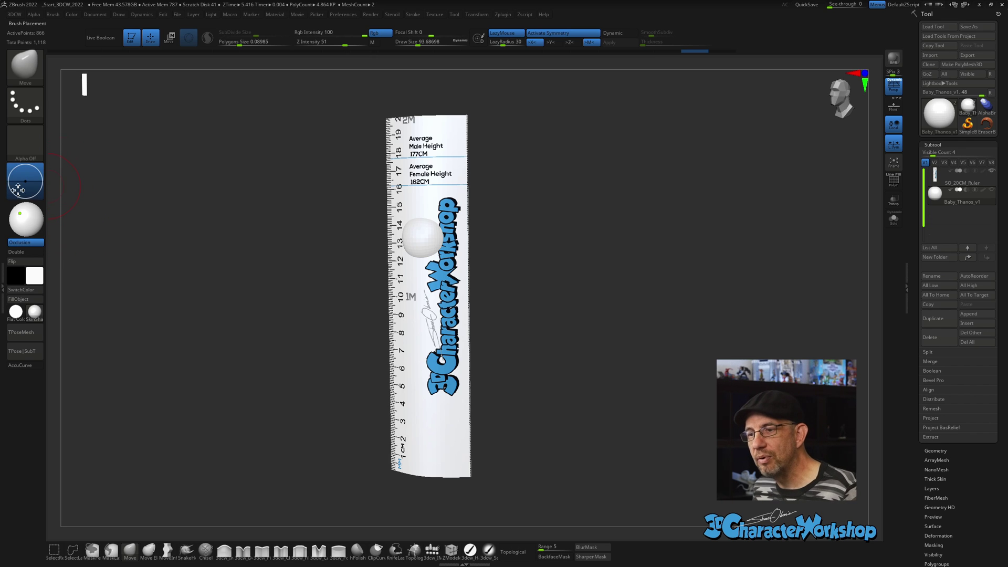
key("ctrl")
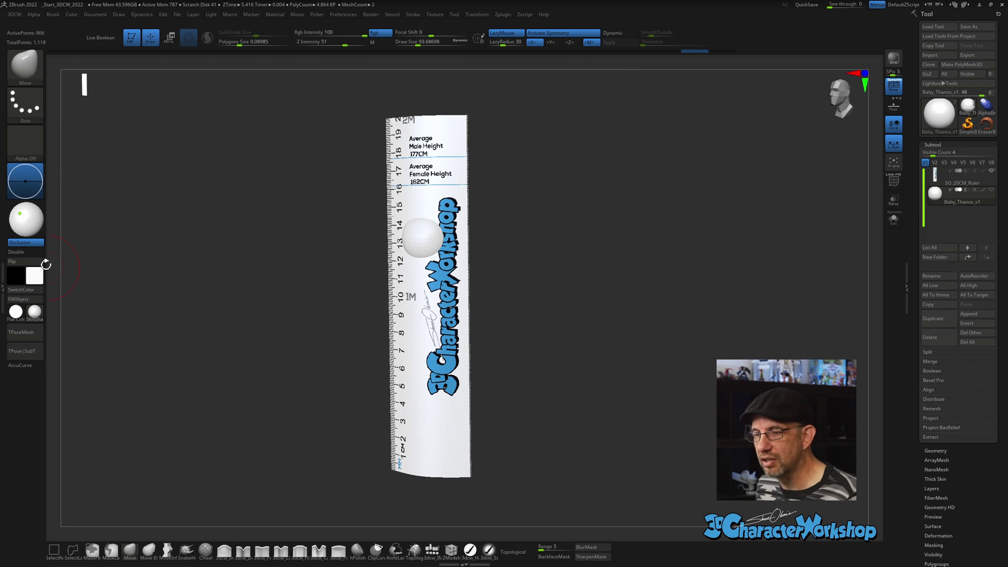
left_click(31, 221)
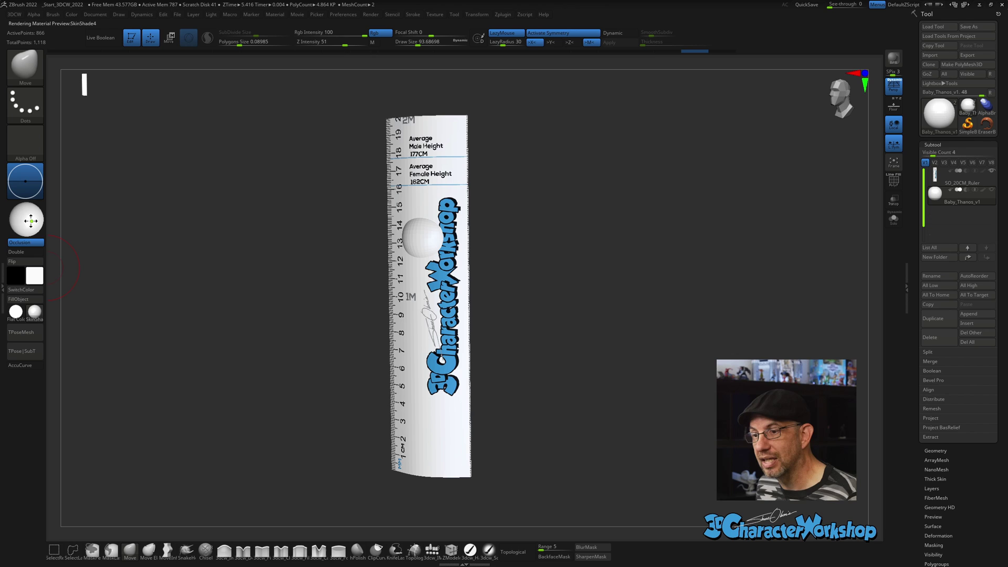
left_click_drag(31, 221, 24, 225)
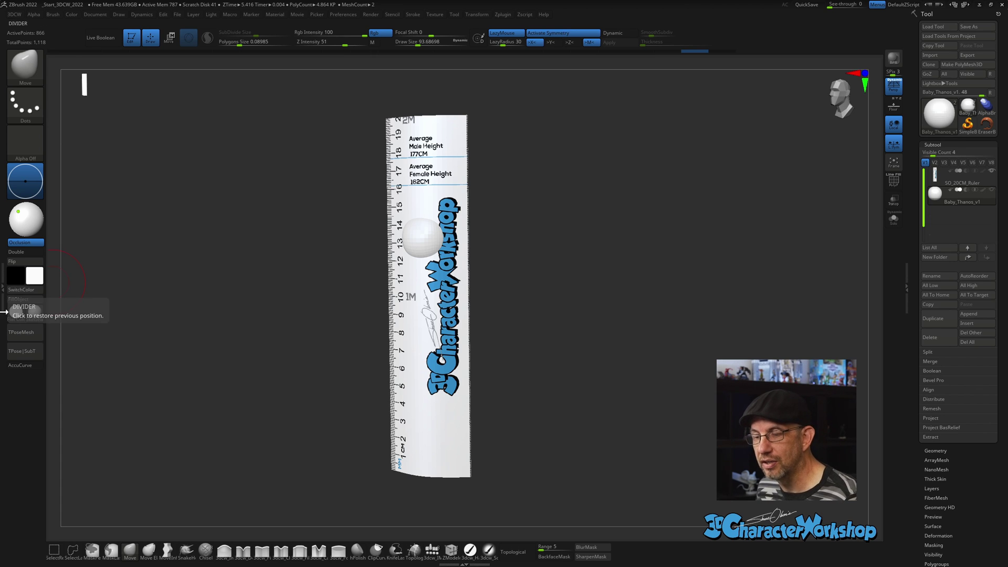
mouse_move(16, 313)
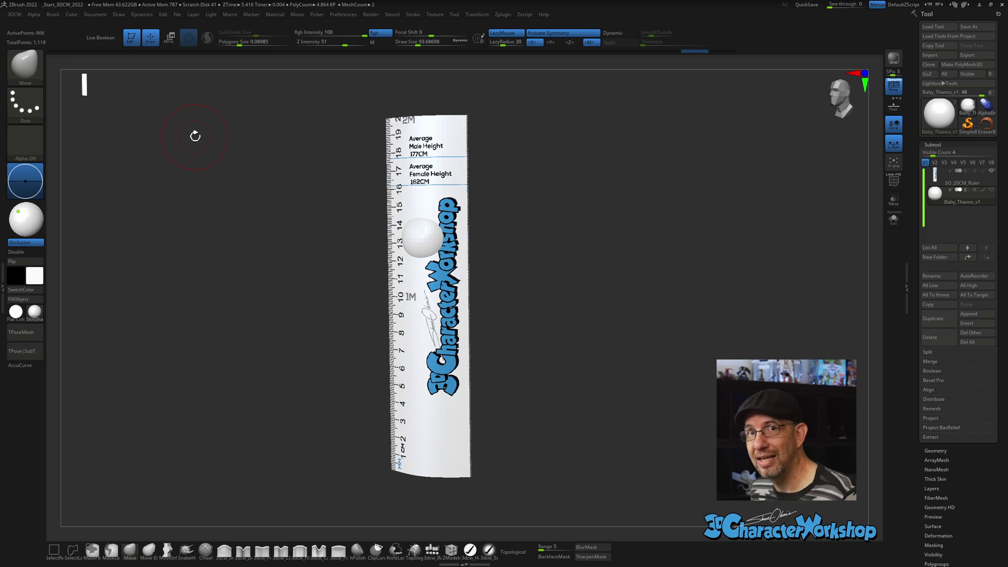
Step: Toggle the gizmo off again and pull the sphere's surface with the Move brush
key("w")
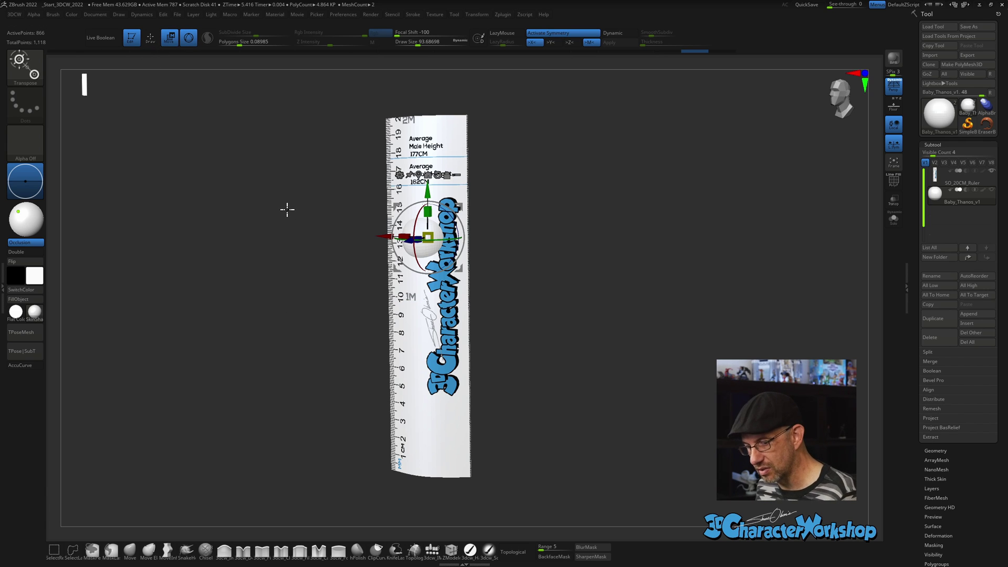
key("q")
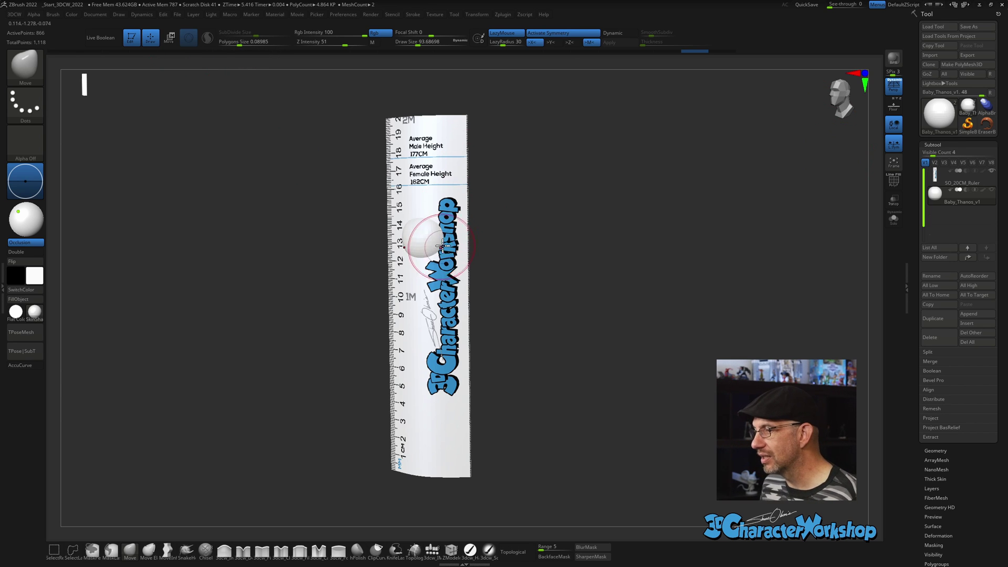
mouse_move(440, 245)
left_mouse_down()
mouse_move(395, 220)
mouse_move(442, 261)
mouse_move(405, 228)
mouse_move(444, 243)
mouse_move(410, 247)
mouse_move(432, 244)
left_mouse_up()
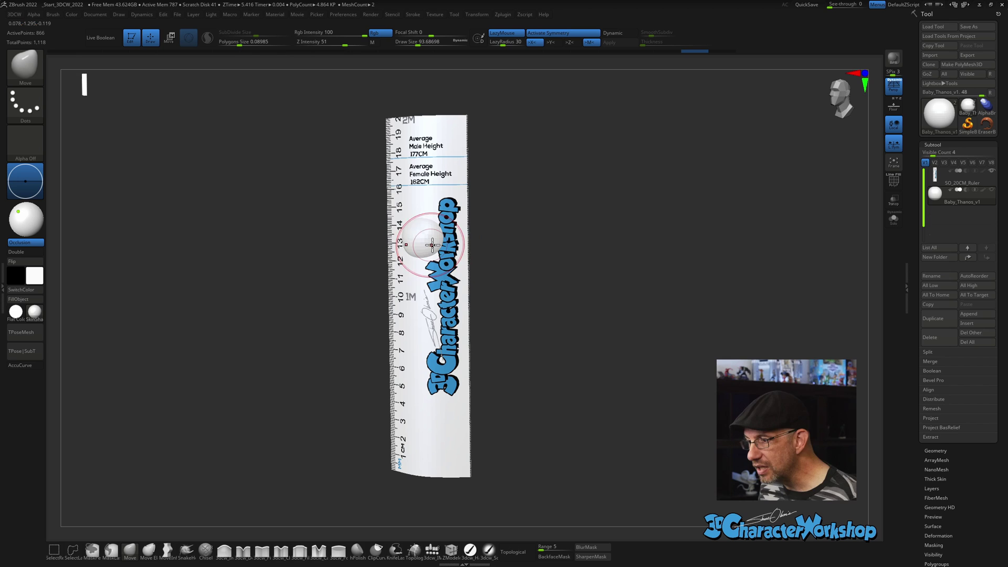
Step: Hide the ruler, frame the sphere, set brush size to about 65, and show PolyF wireframe
left_click(990, 171)
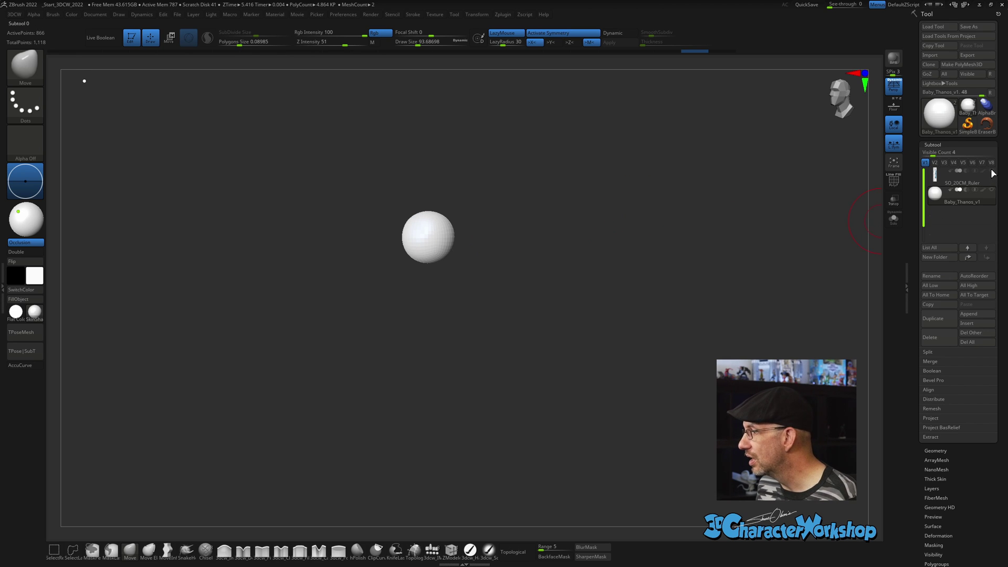
key("f")
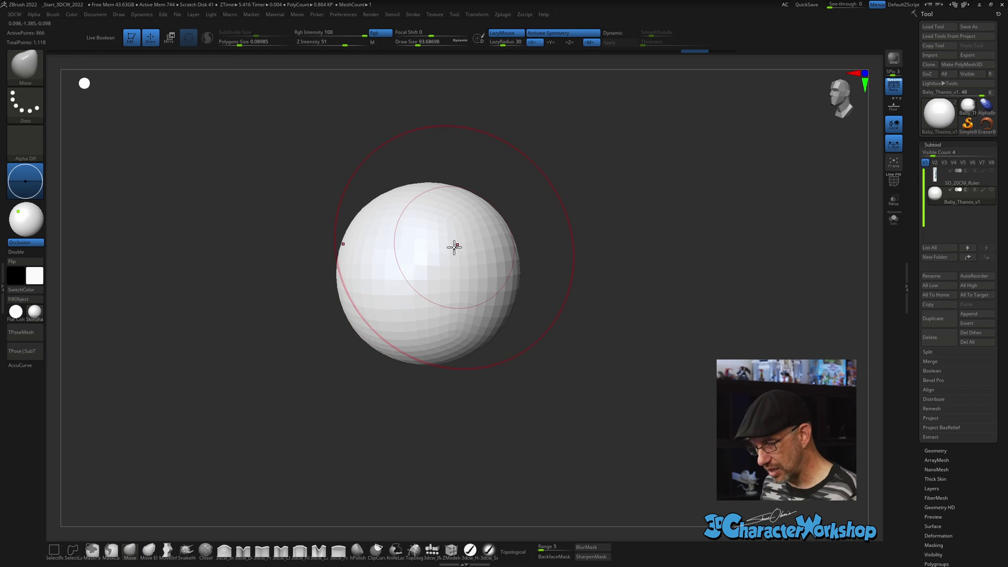
key("s")
left_click_drag(682, 239, 666, 239)
key("shift+f")
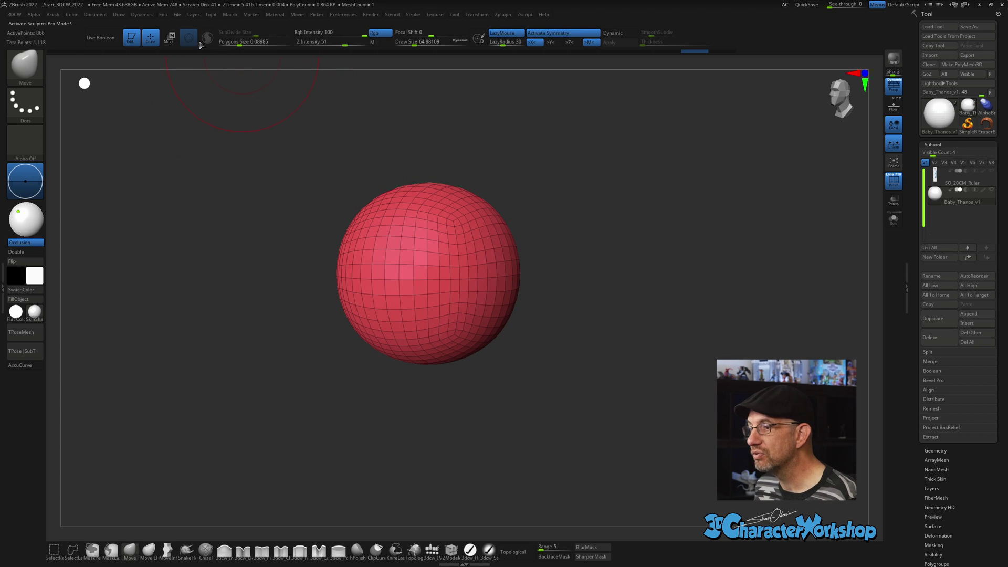
Step: Enable Sculptris Pro with a larger polygon size and a brush size of about 44
left_click(208, 38)
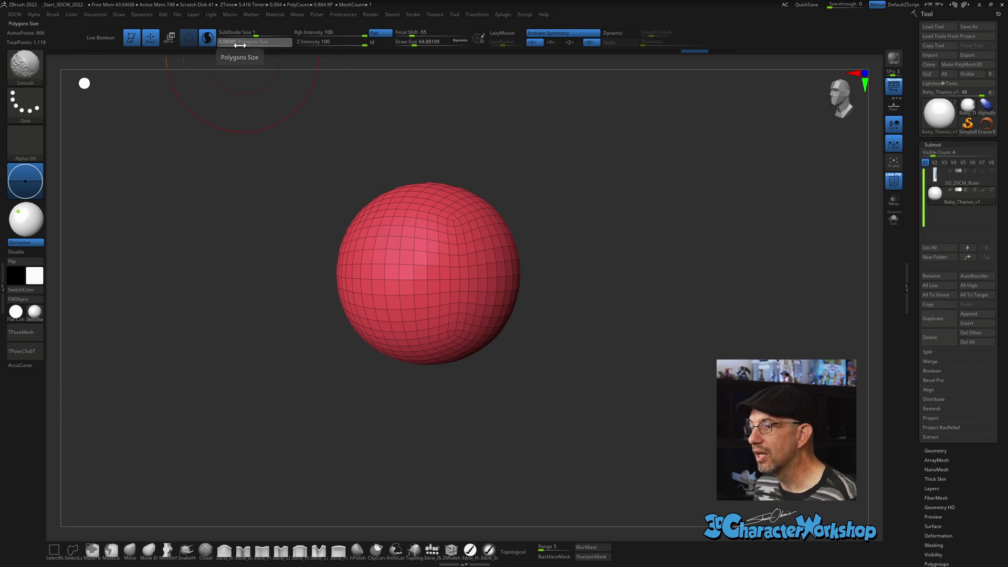
left_click_drag(244, 45, 246, 45)
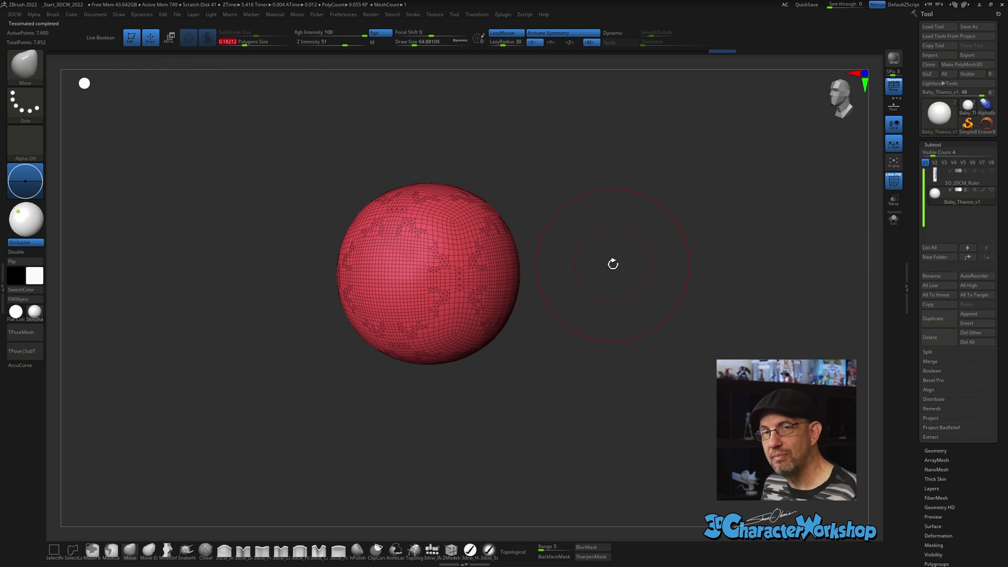
key("s")
left_click_drag(585, 281, 576, 282)
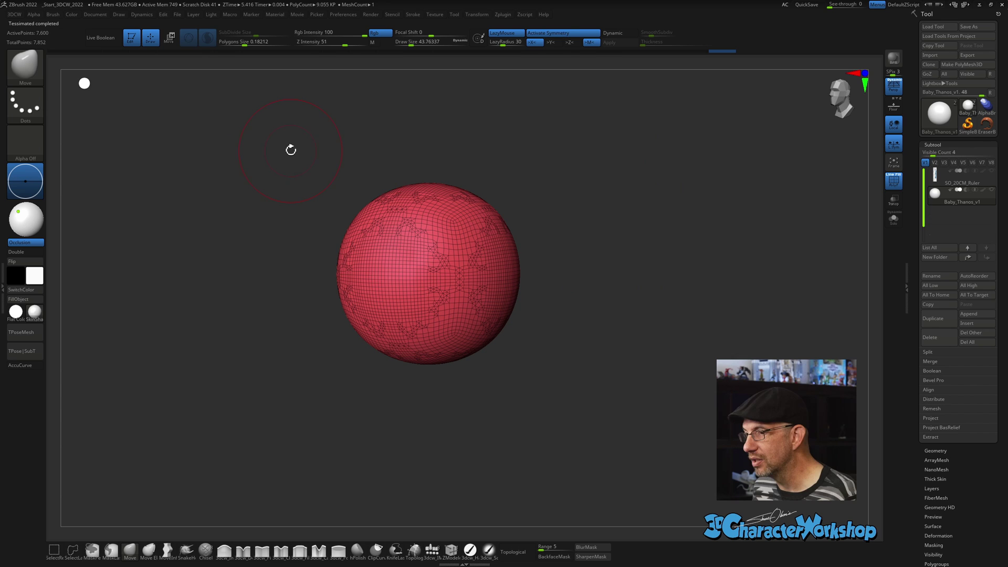
left_click(207, 40)
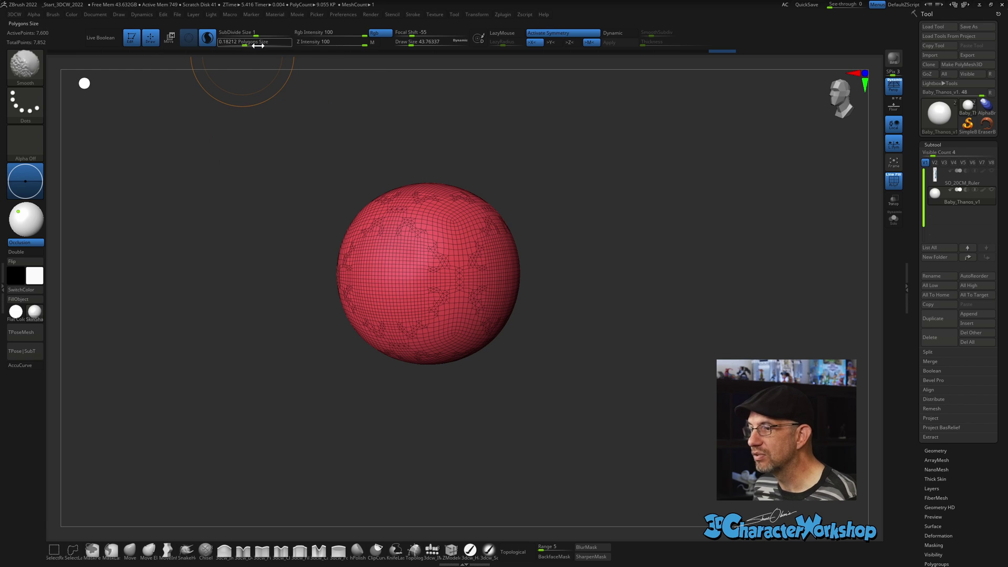
Step: Switch back to the Move brush with the B, M, V shortcut
key("b")
key("m")
key("v")
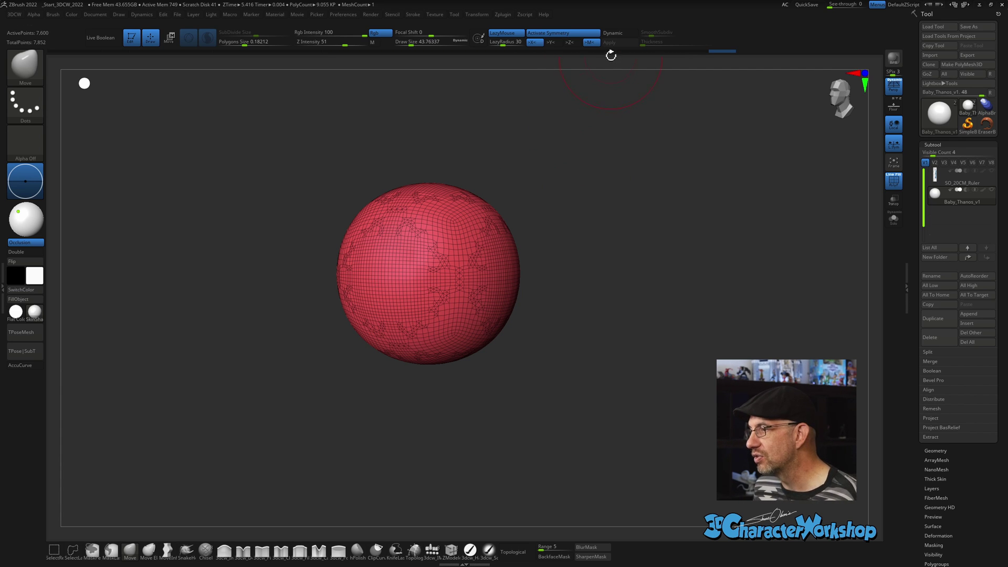
Step: Undo the tessellated sculpting, apply Dynamic subdivision, and set SmoothSubdiv to 3
key("ctrl")
key("ctrl+z")
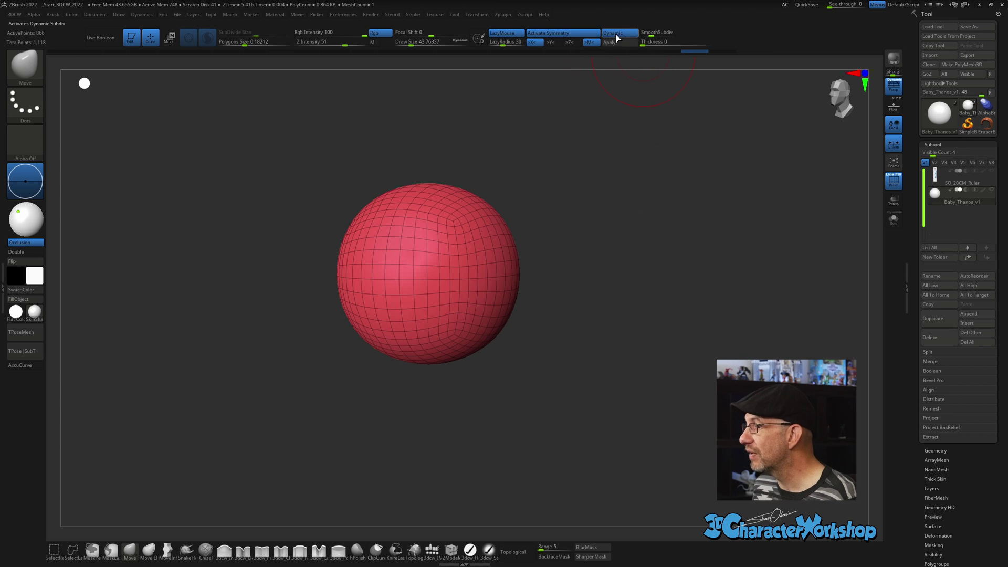
left_click(610, 44)
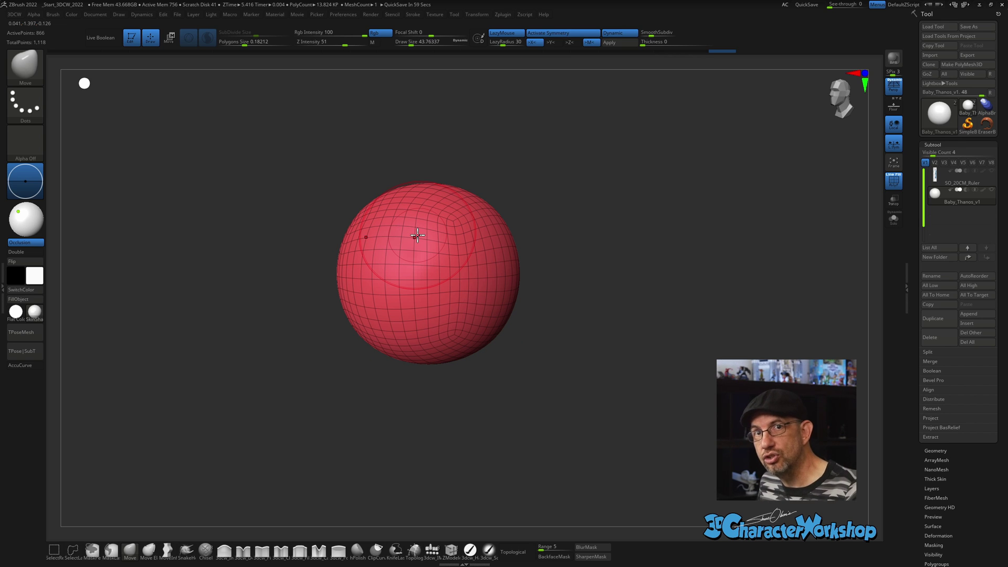
left_click(651, 33)
left_click_drag(654, 34, 655, 33)
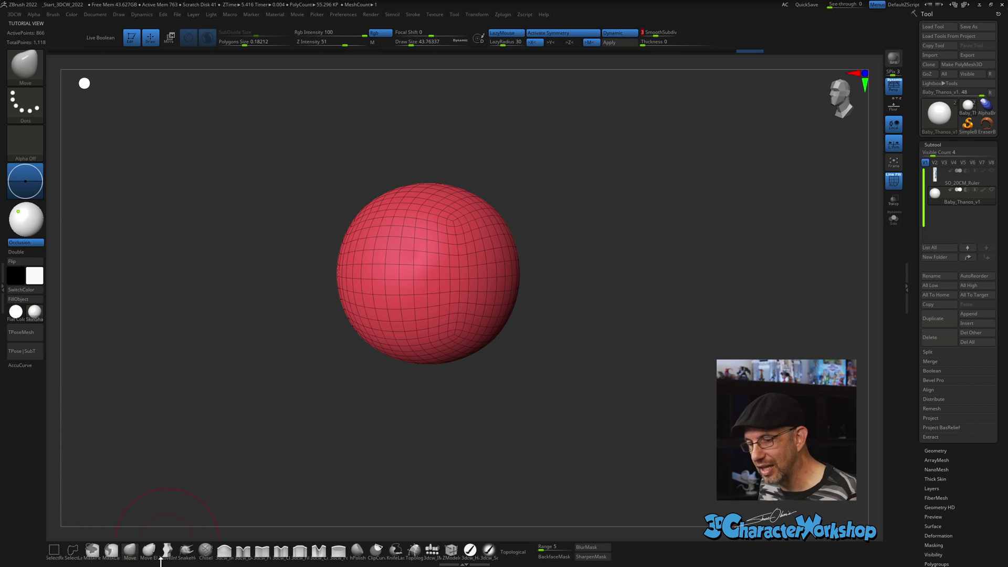
Step: Select the MoveInfiniteDepth brush and enable its AccuCurve option
left_click(166, 550)
left_click(24, 366)
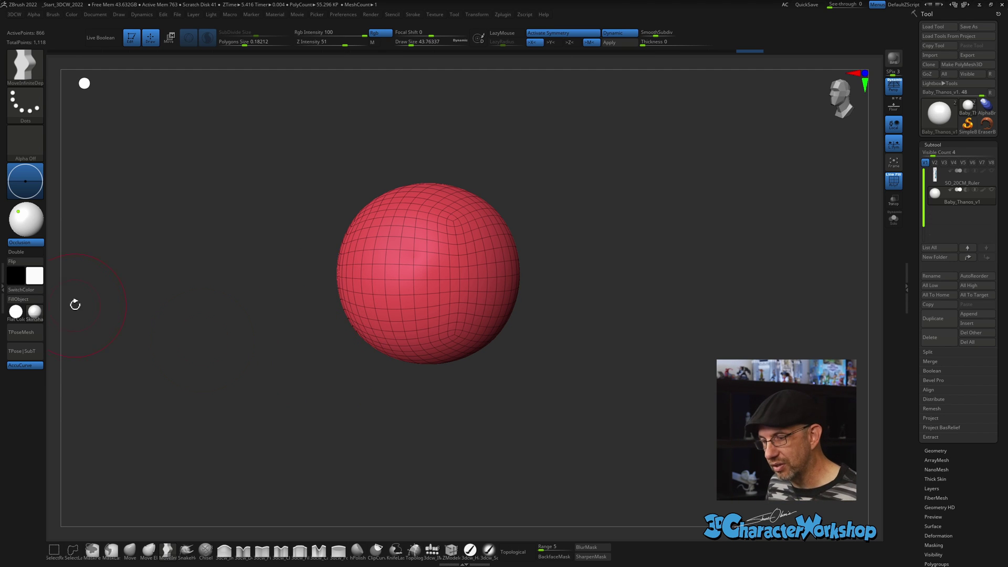
Step: Enlarge the brush, pull the sphere's lower sides into tips, then undo the changes
key("s")
left_click_drag(181, 388, 203, 389)
mouse_move(511, 324)
left_mouse_down()
mouse_move(624, 332)
mouse_move(729, 254)
mouse_move(712, 211)
mouse_move(635, 163)
mouse_move(681, 175)
mouse_move(735, 298)
mouse_move(576, 491)
mouse_move(682, 414)
left_mouse_up()
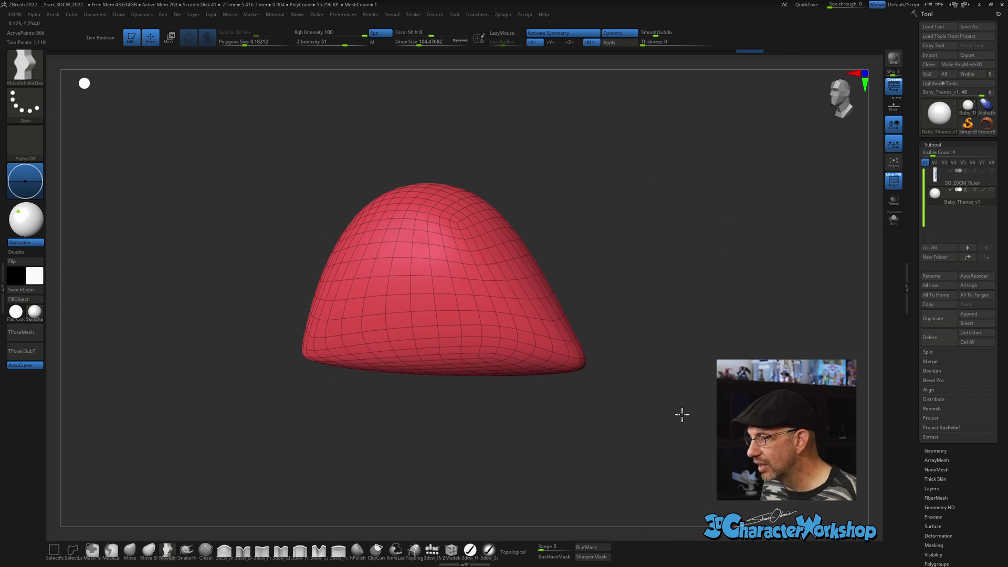
mouse_move(569, 356)
left_mouse_down()
mouse_move(612, 315)
mouse_move(629, 244)
left_mouse_up()
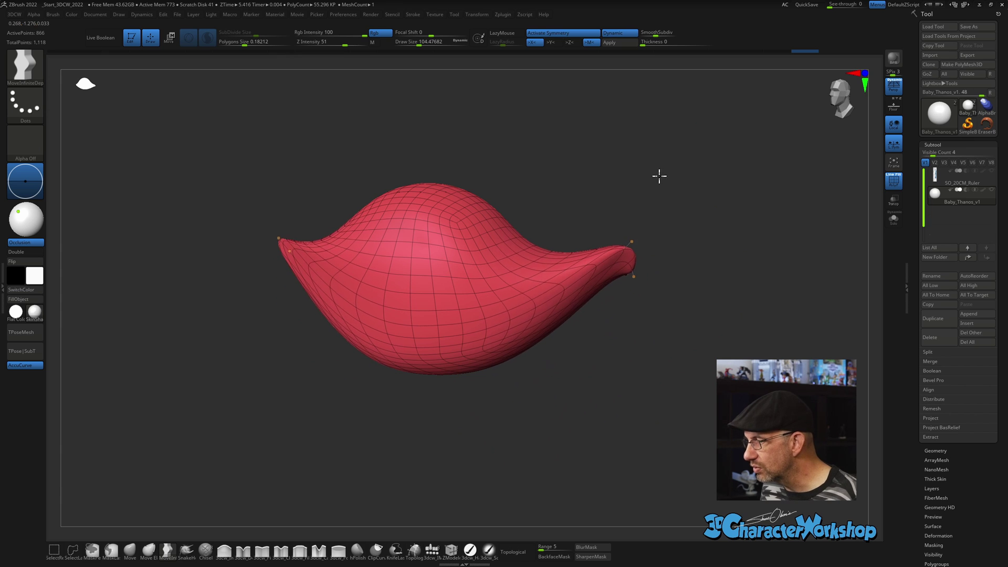
key("ctrl+z")
key("ctrl+z")
key("ctrl+z")
key("ctrl+z")
key("ctrl+z")
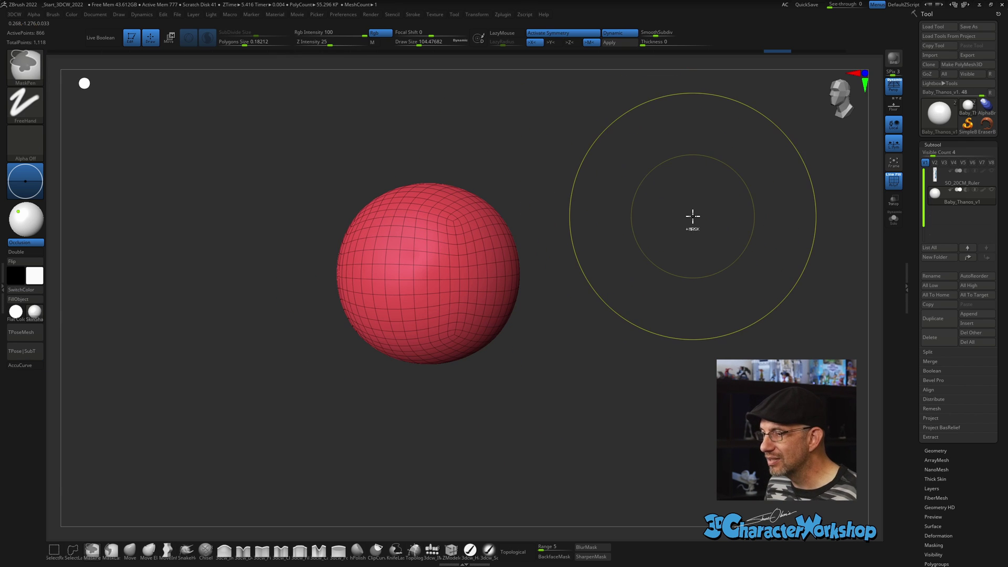
Step: Reduce brush size from 104 to 62, turn AccuCurve off, then shrink it to about 39
key("s")
left_click_drag(562, 364, 543, 365)
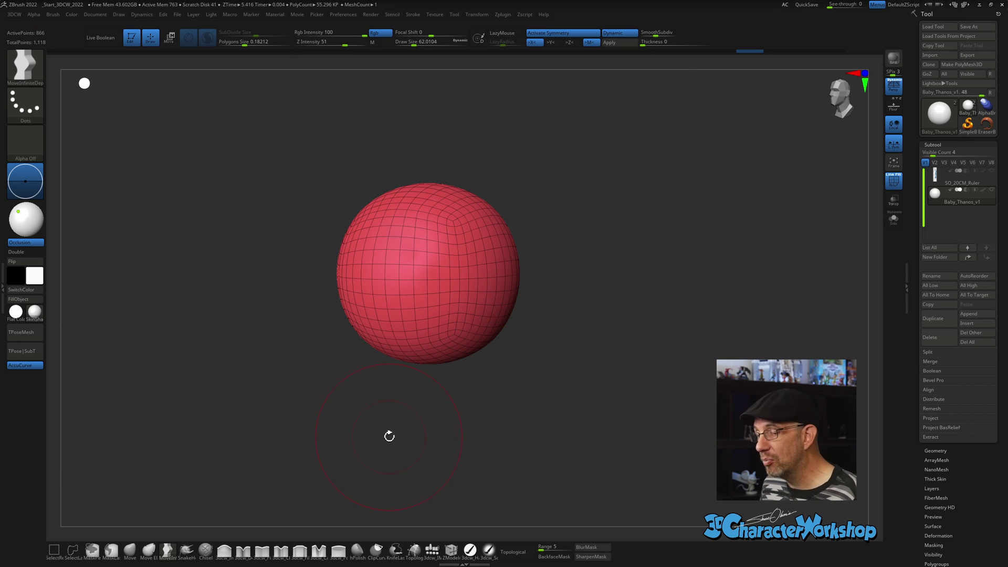
left_click(24, 366)
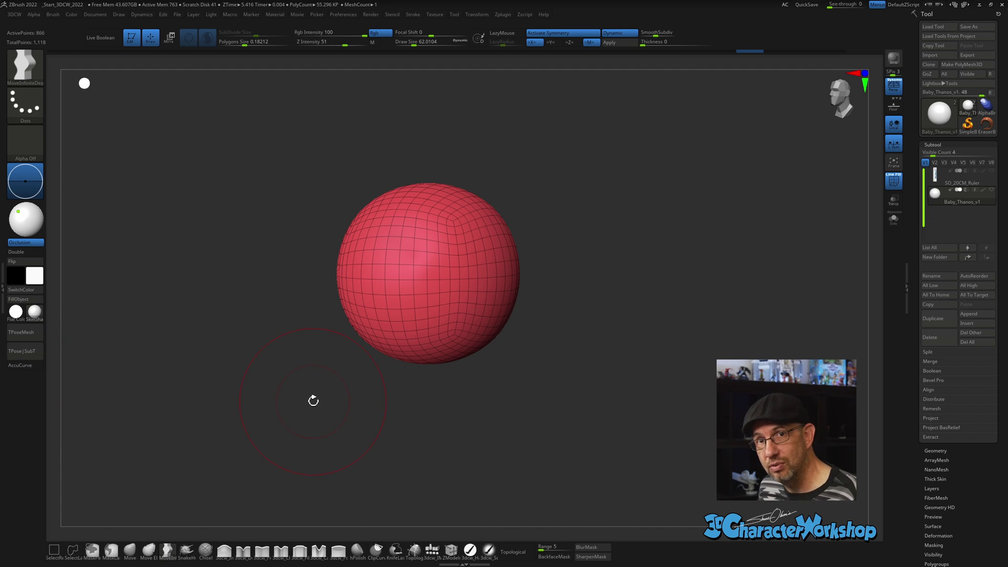
key("s")
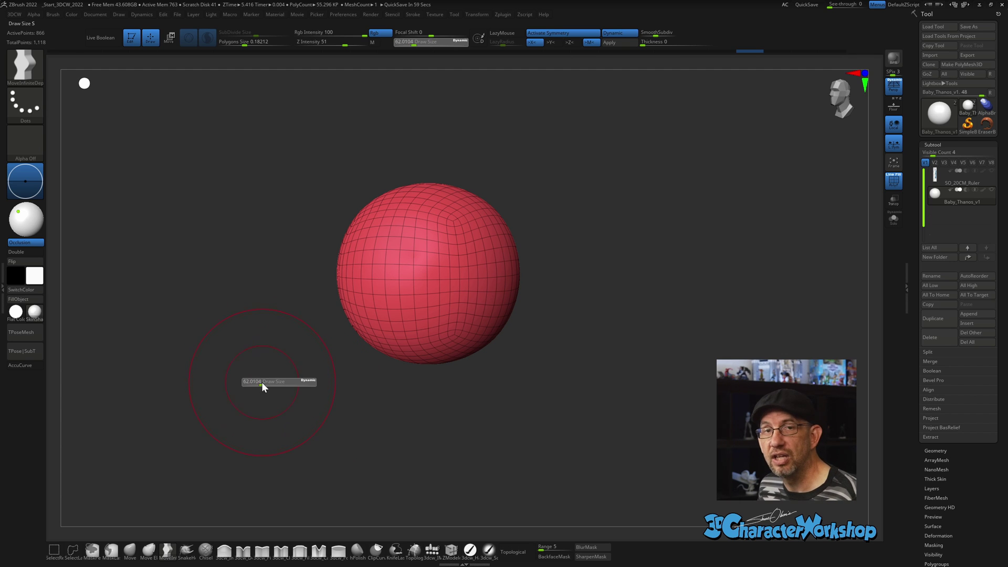
left_click_drag(263, 385, 259, 399)
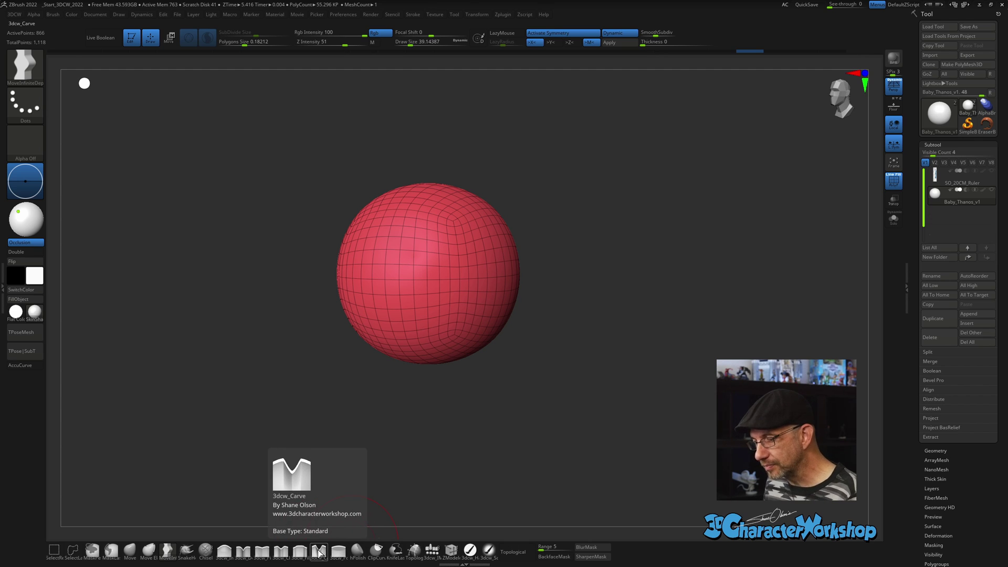
Step: Reduce the Draw Size slider to about 21.6
key("s")
mouse_move(480, 424)
left_mouse_down()
mouse_move(558, 424)
mouse_move(469, 475)
left_mouse_up()
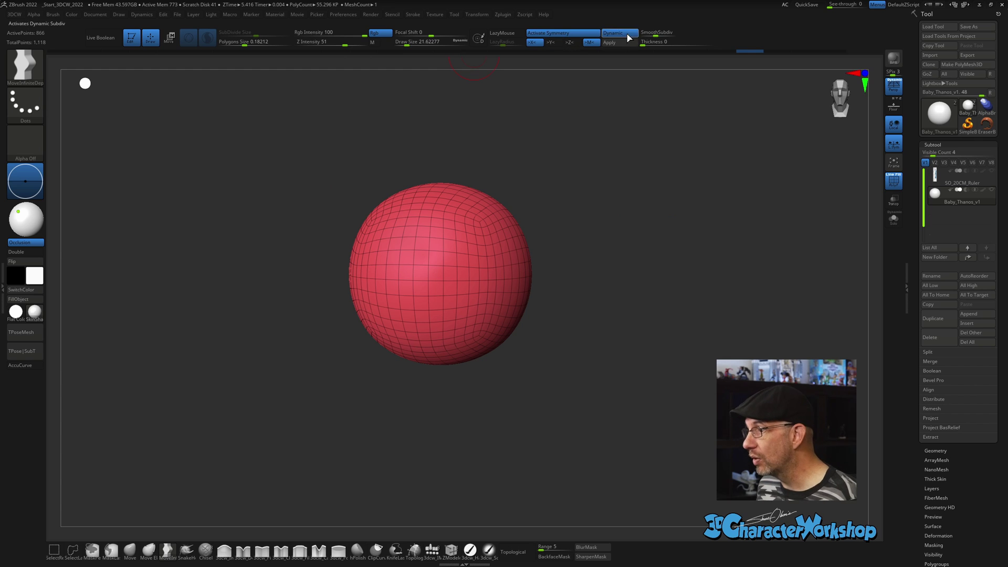
Step: Apply Dynamic Subdiv, divide the sphere to 884,738 points, and turn off Polyframe
left_click(609, 42)
key("ctrl")
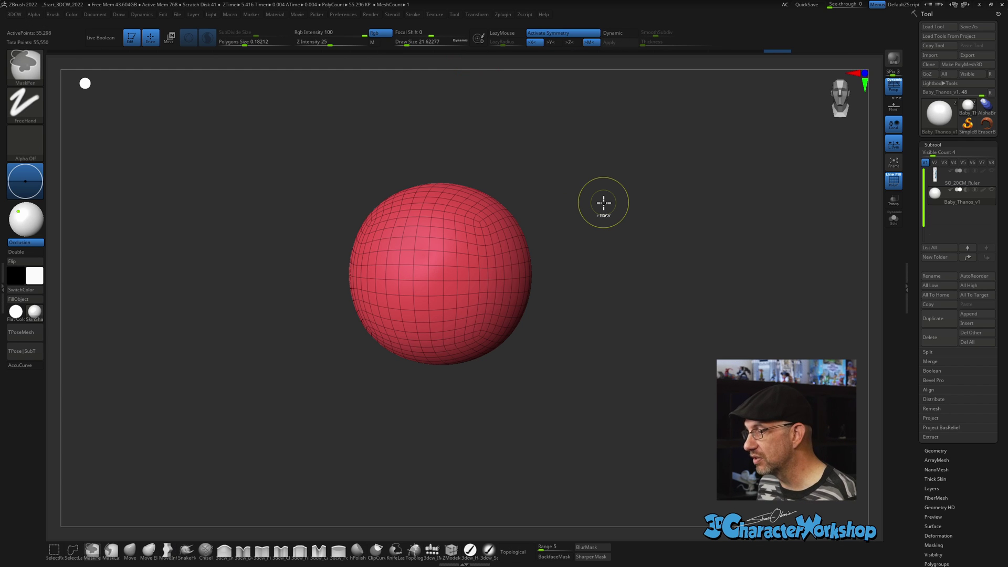
key("ctrl+d")
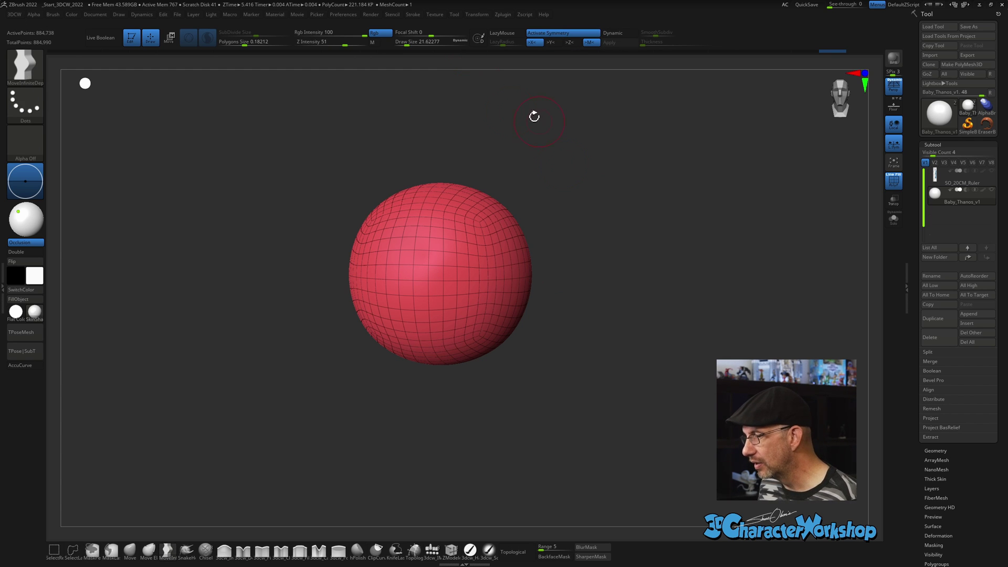
key("shift+f")
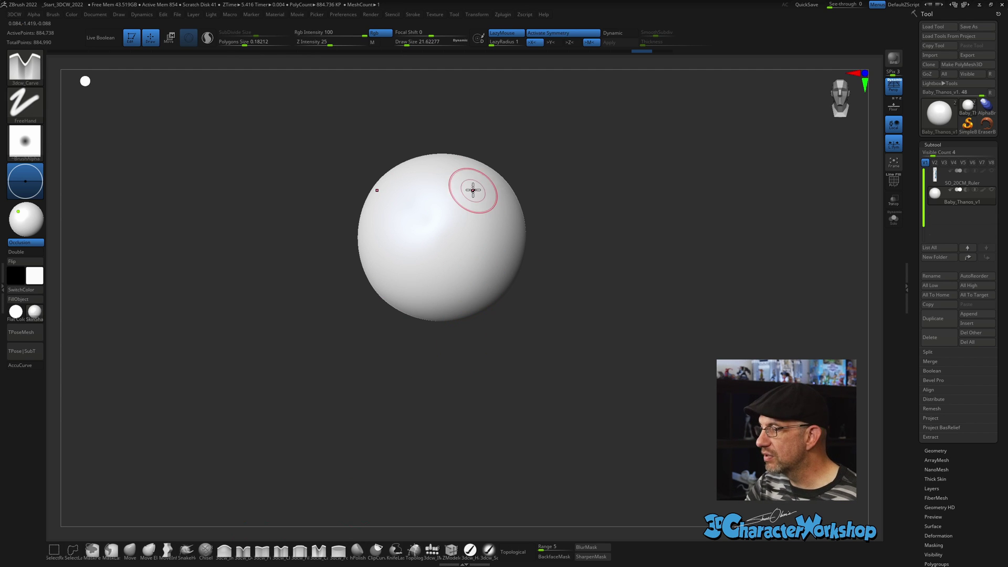
Step: Carve mirrored curving grooves down the sphere with 3dcw_Carve under X symmetry
mouse_move(462, 162)
left_mouse_down()
mouse_move(479, 191)
mouse_move(454, 259)
mouse_move(493, 236)
mouse_move(462, 158)
mouse_move(460, 253)
mouse_move(474, 286)
mouse_move(467, 175)
mouse_move(450, 158)
mouse_move(472, 178)
mouse_move(452, 207)
mouse_move(458, 262)
mouse_move(486, 262)
mouse_move(491, 244)
left_mouse_up()
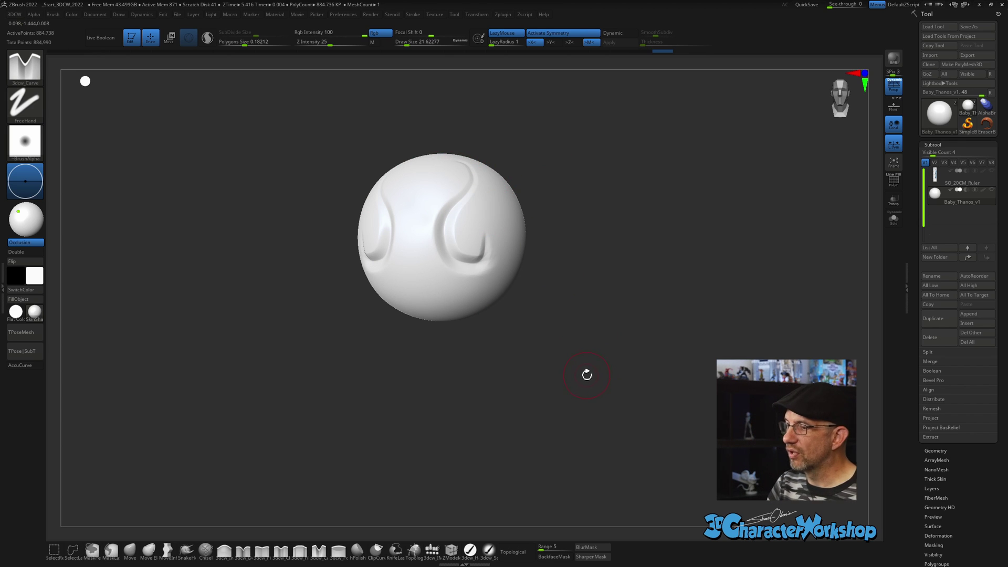
mouse_move(586, 374)
left_mouse_down()
mouse_move(603, 376)
mouse_move(581, 385)
left_mouse_up()
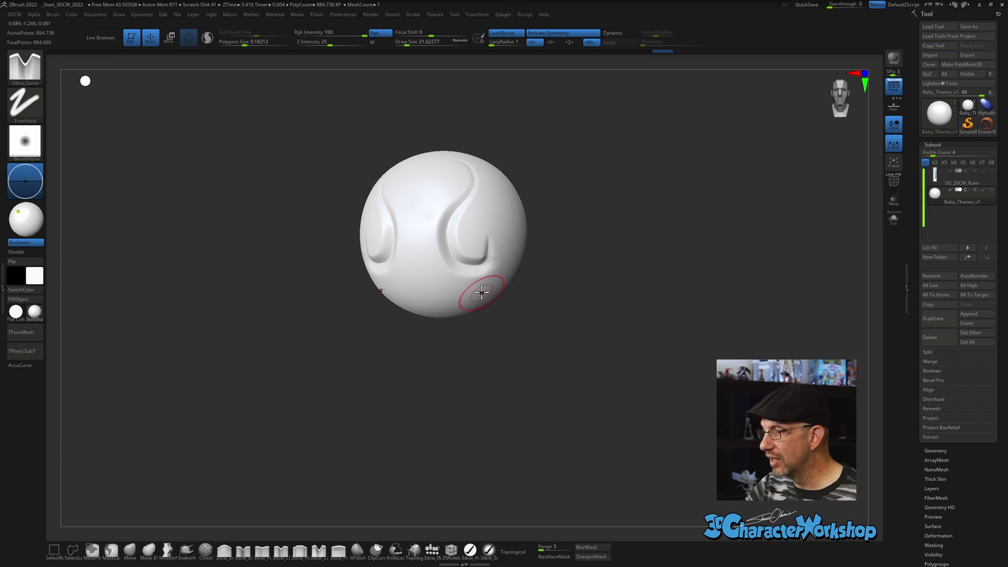
mouse_move(465, 169)
left_mouse_down()
mouse_move(447, 208)
mouse_move(441, 269)
mouse_move(475, 279)
left_mouse_up()
mouse_move(564, 393)
left_mouse_down()
mouse_move(549, 401)
mouse_move(574, 388)
left_mouse_up()
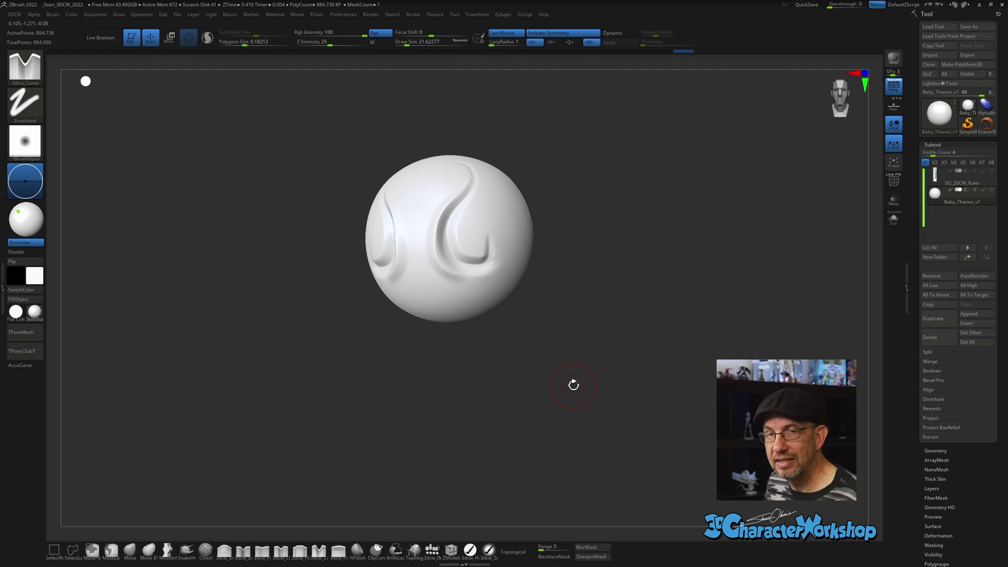
left_click_drag(549, 372, 553, 372, "shift")
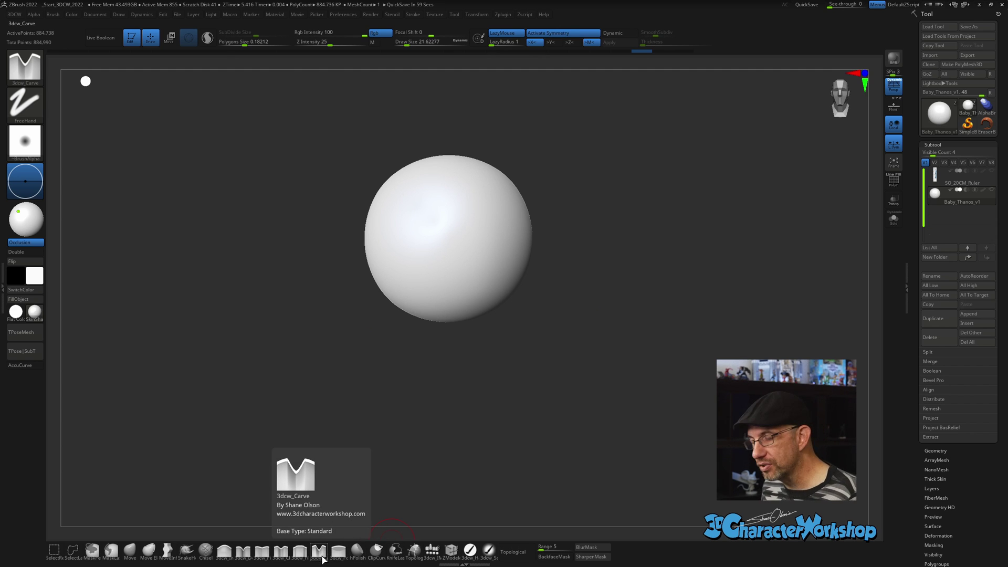
left_click(321, 551)
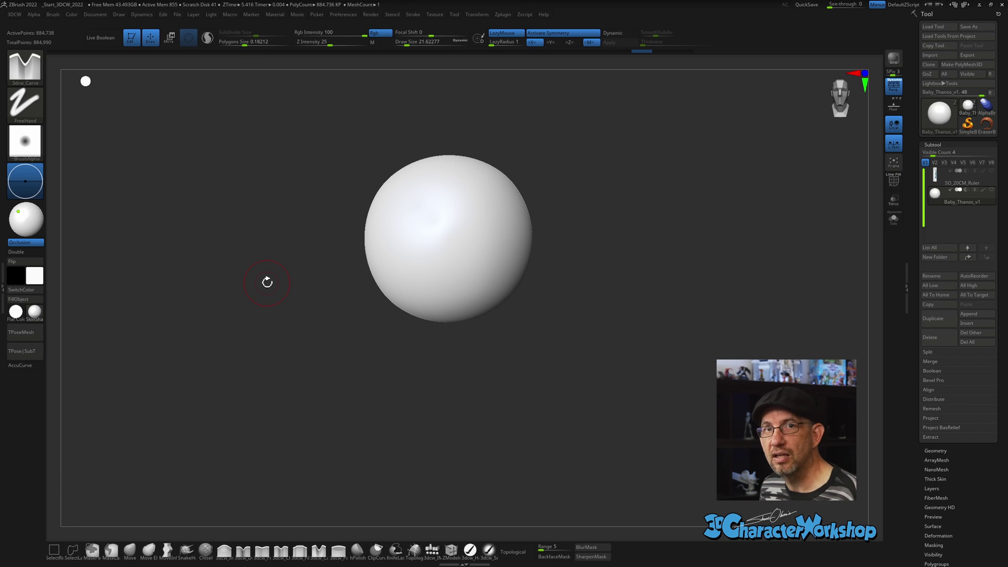
key("b")
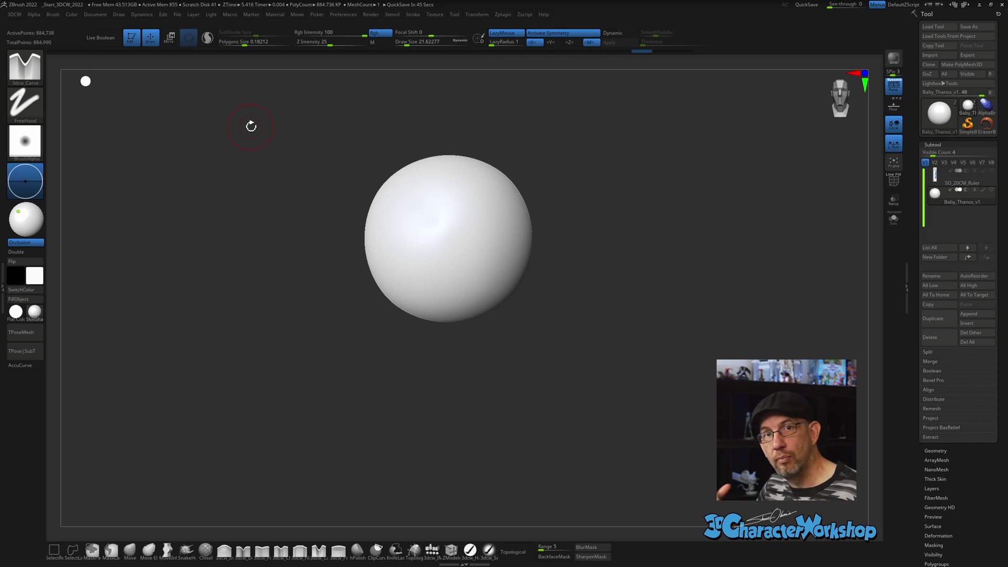
key("b")
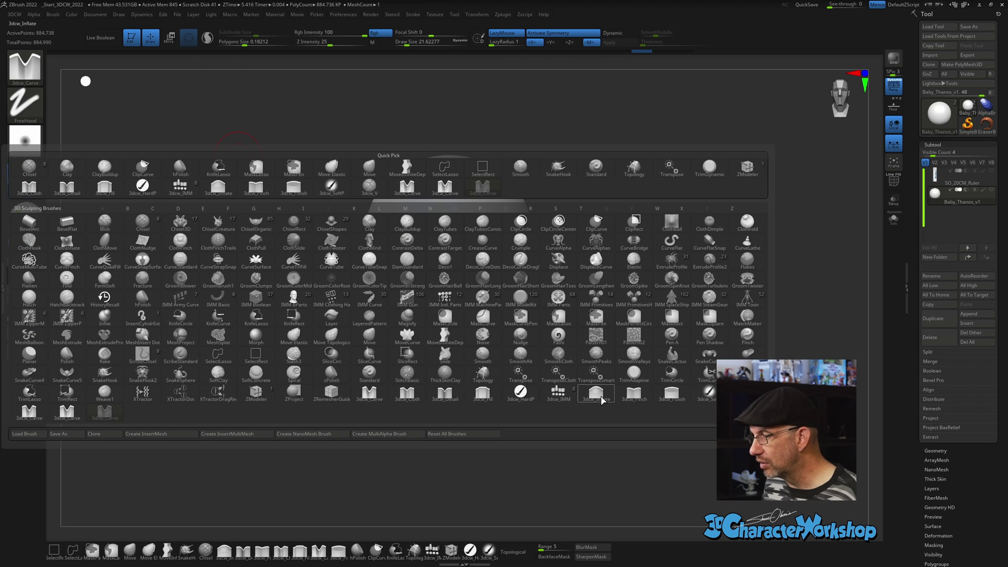
left_click(368, 396)
key("b")
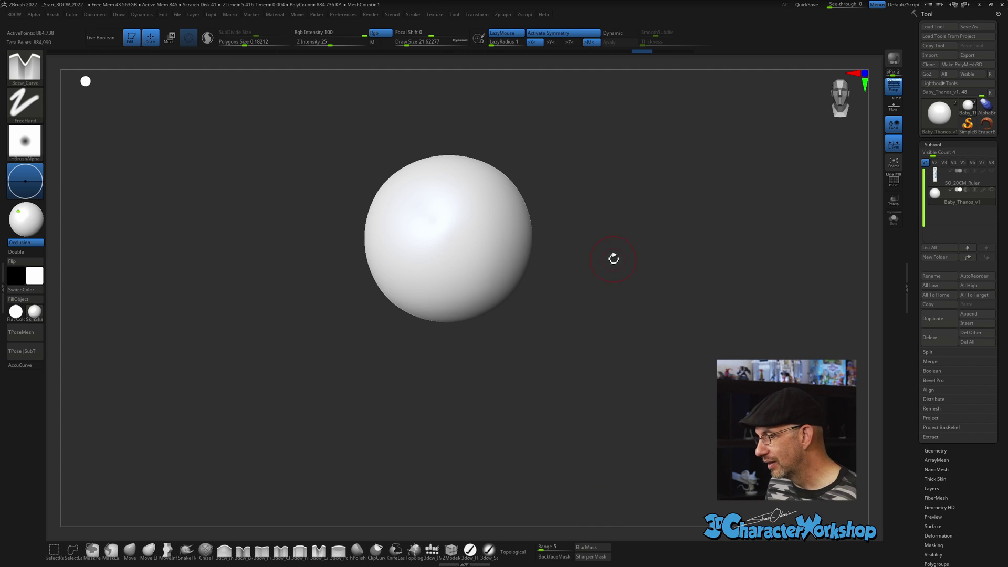
Step: Bring up the custom 3DCW menu with its spacebar hotkey
key("space")
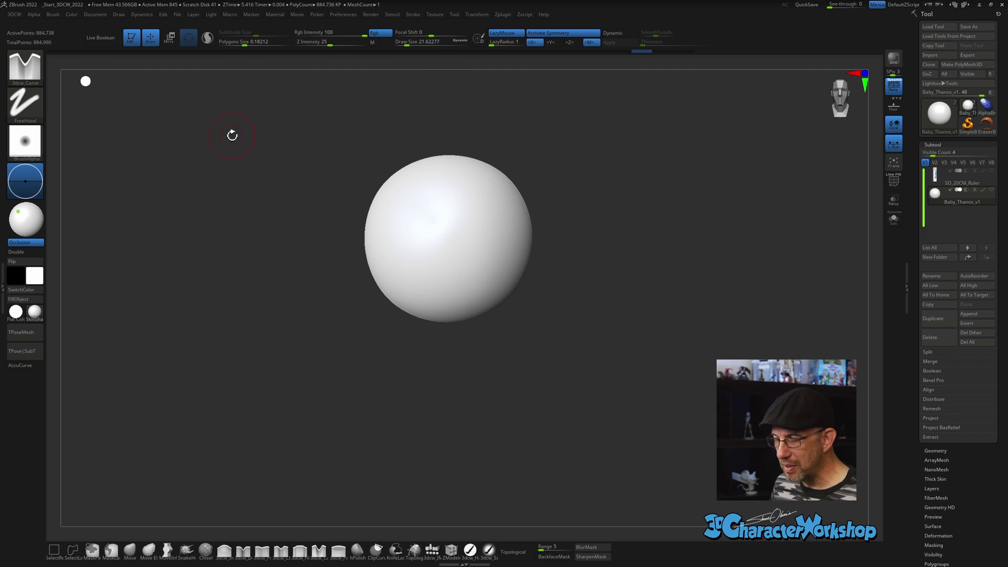
key("space")
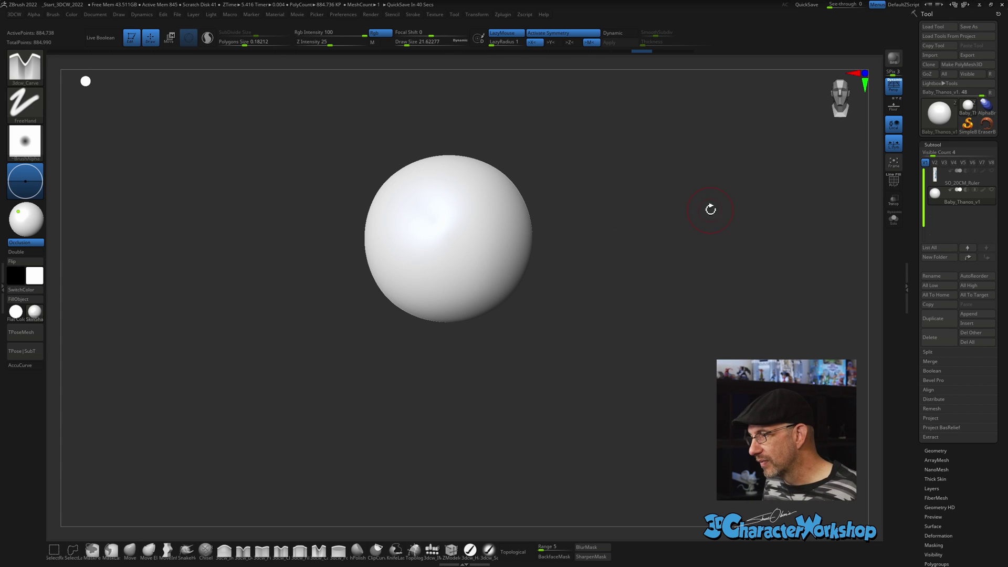
Step: Show SO_20CM_Ruler, stand it upright and centred, and raise brush size to about 46
left_click(992, 171)
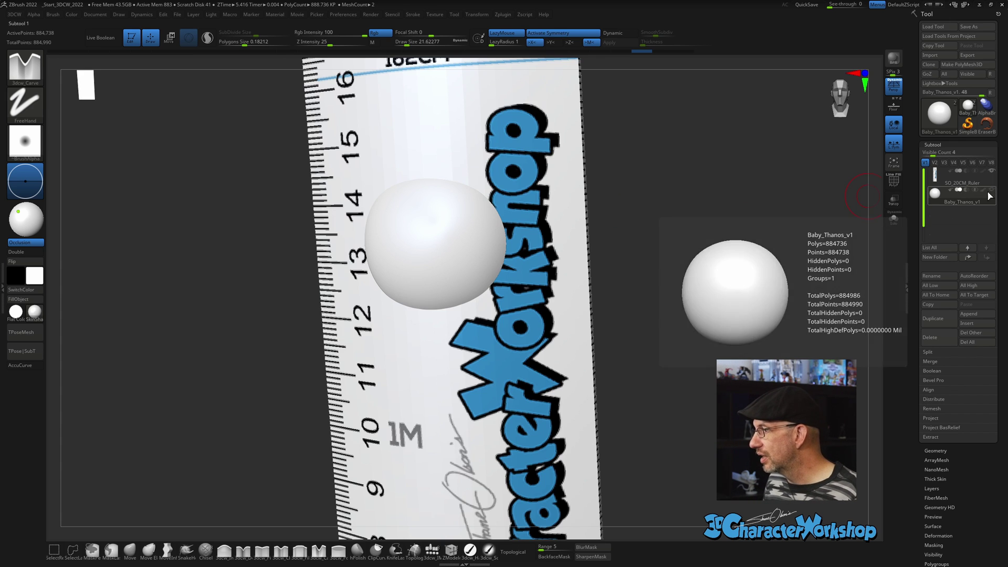
mouse_move(675, 360)
left_mouse_down("shift")
mouse_move(645, 325)
mouse_move(628, 342)
mouse_move(572, 299)
mouse_move(497, 300)
mouse_move(572, 301)
left_mouse_up("shift")
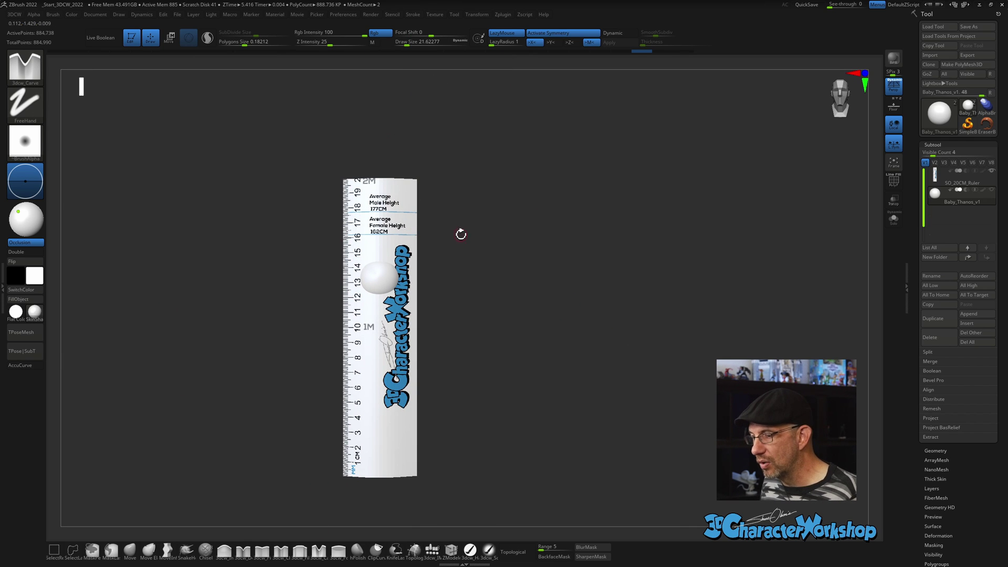
left_click_drag(483, 319, 523, 308, "alt")
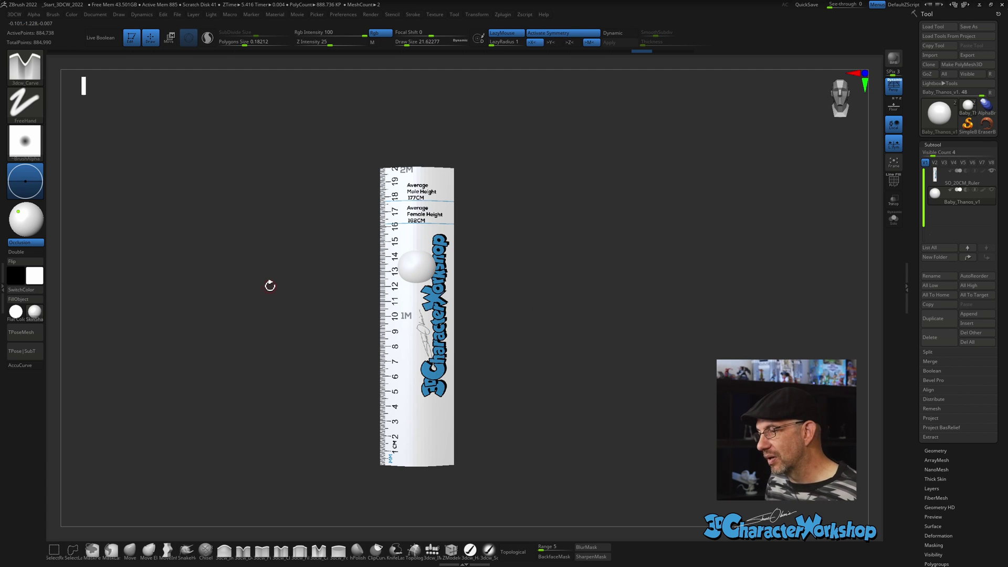
key("s")
left_click_drag(160, 264, 163, 261)
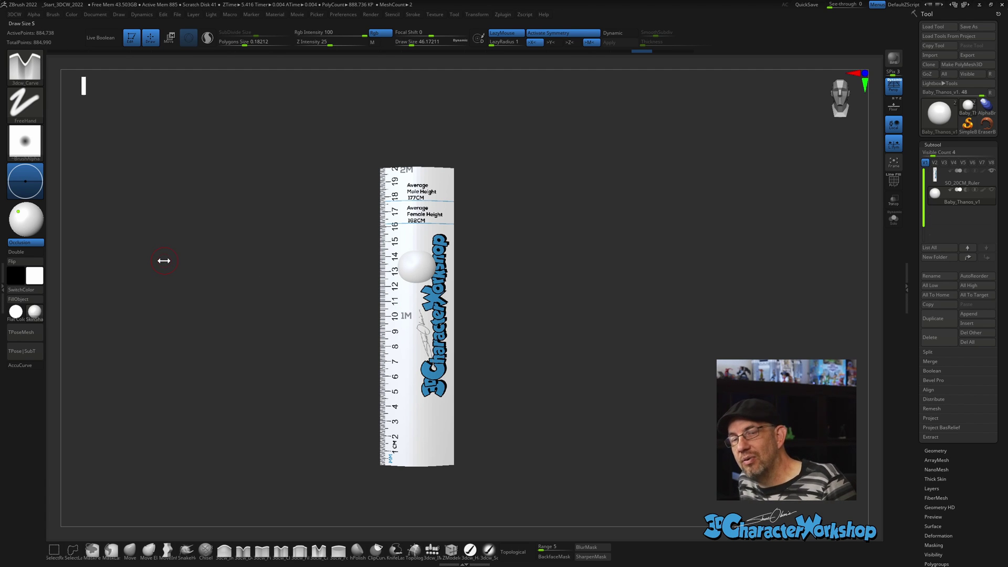